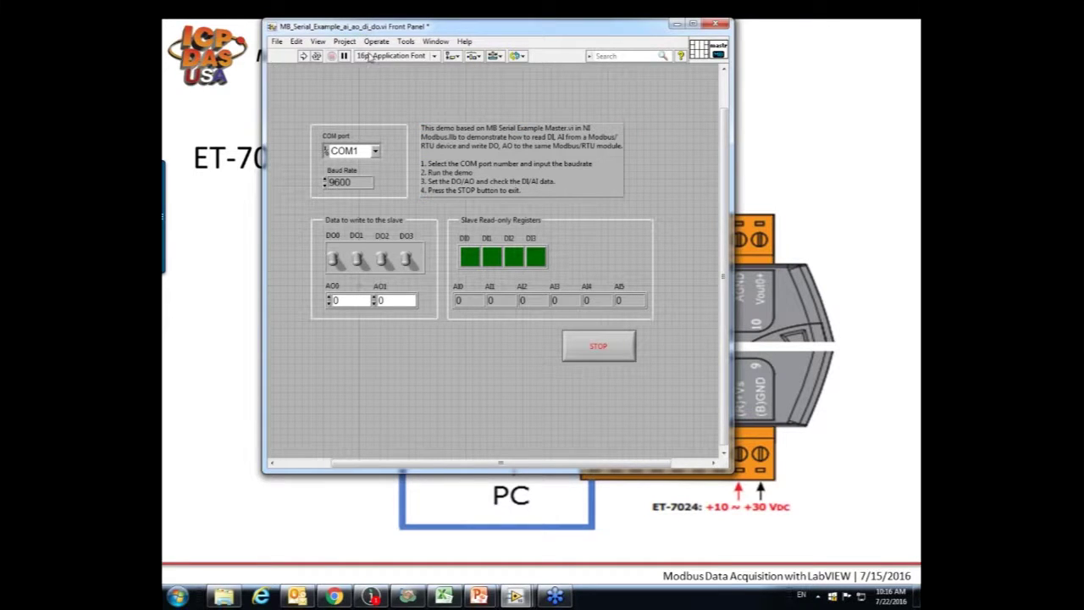
click(377, 156)
key(Tab)
key(Tab)
click(398, 170)
key(Tab)
Bring the front panel of the MB_Ethernet_Example_ai_ao_di_do_1_device VI to the foreground.
click(517, 597)
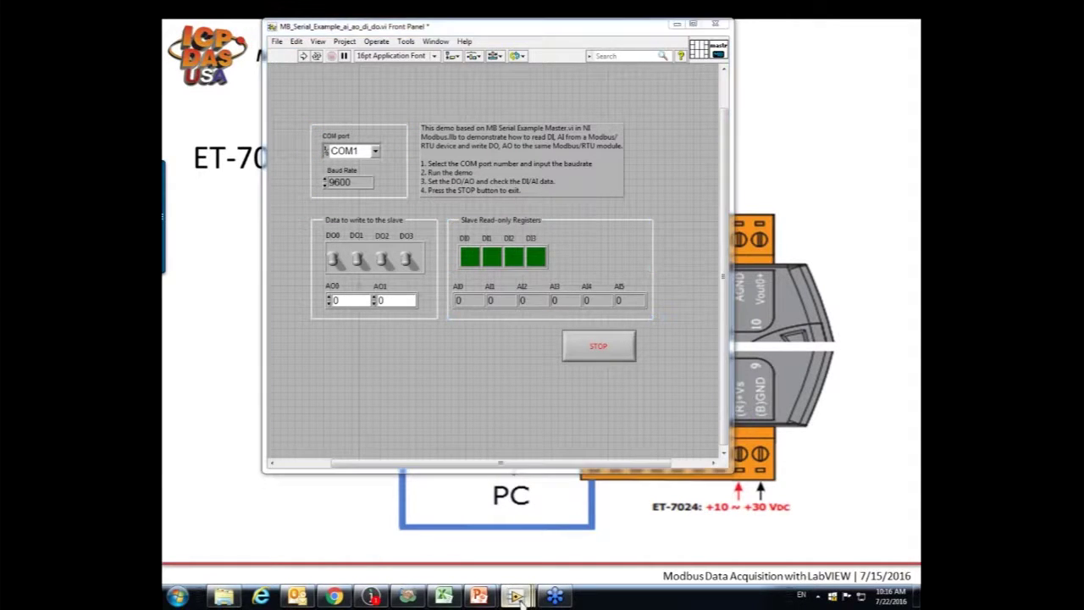
mouse_move(394, 518)
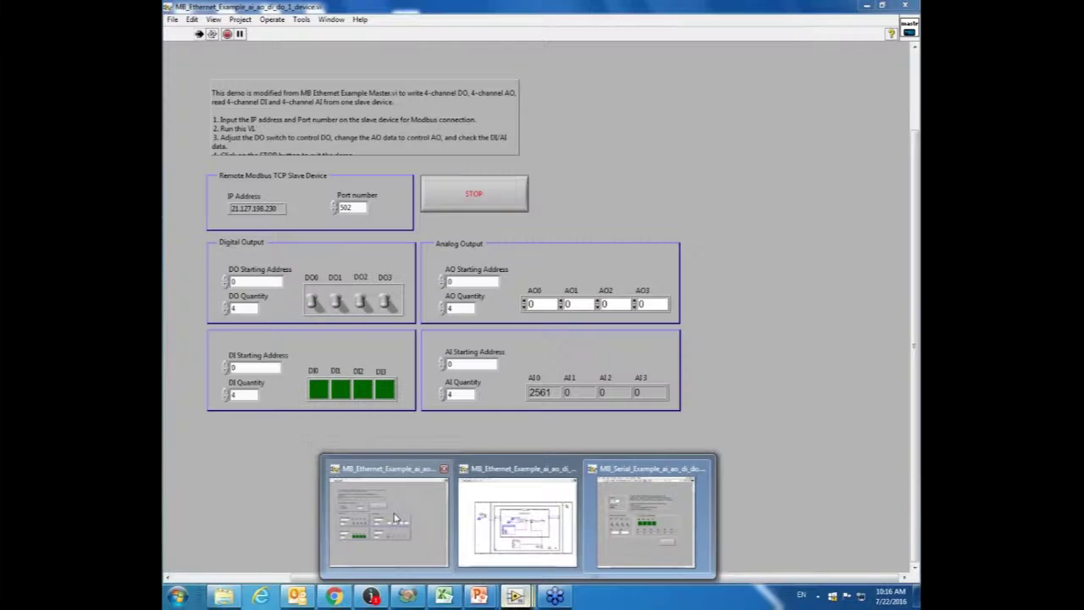
click(393, 518)
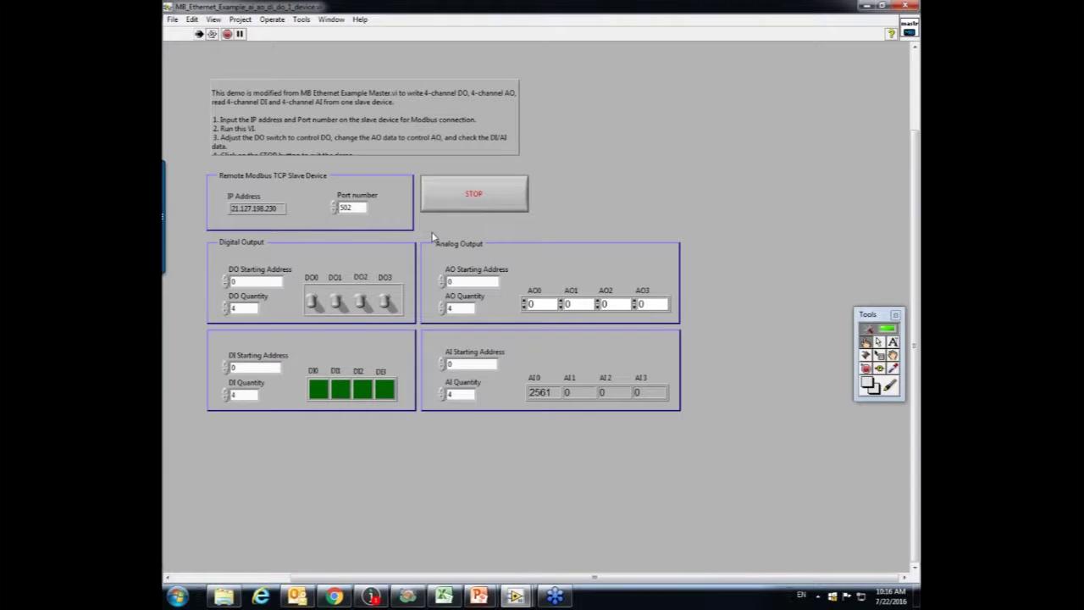
Browse to the LabVIEW\modbustcp\ModbusTCP folder and open MB_Ethernet_Example_ai_ao_di_do_1_device.vi, accepting the copy already in memory.
click(224, 598)
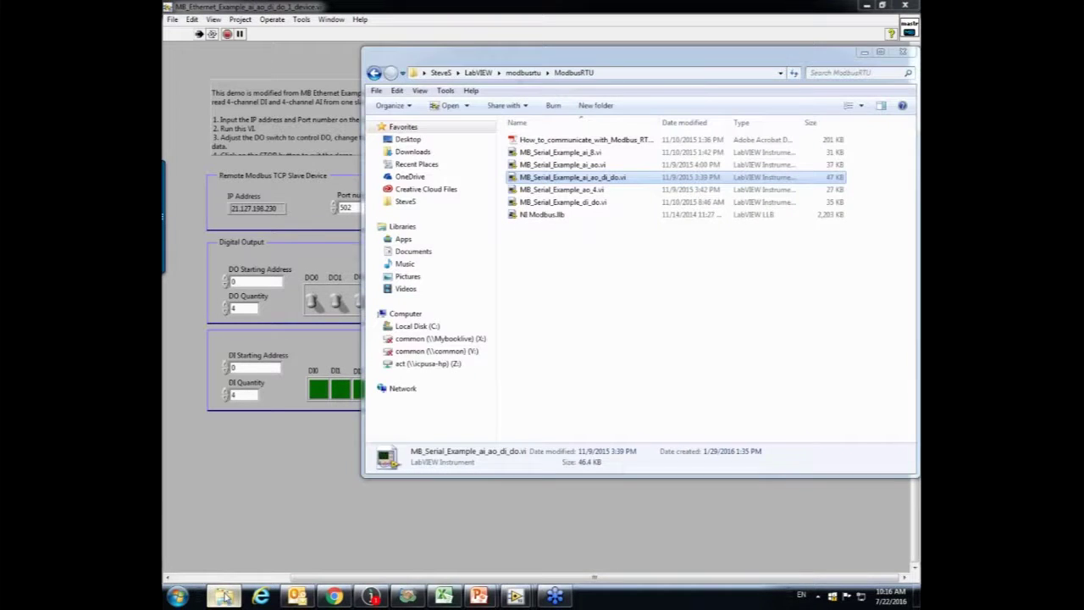
click(523, 73)
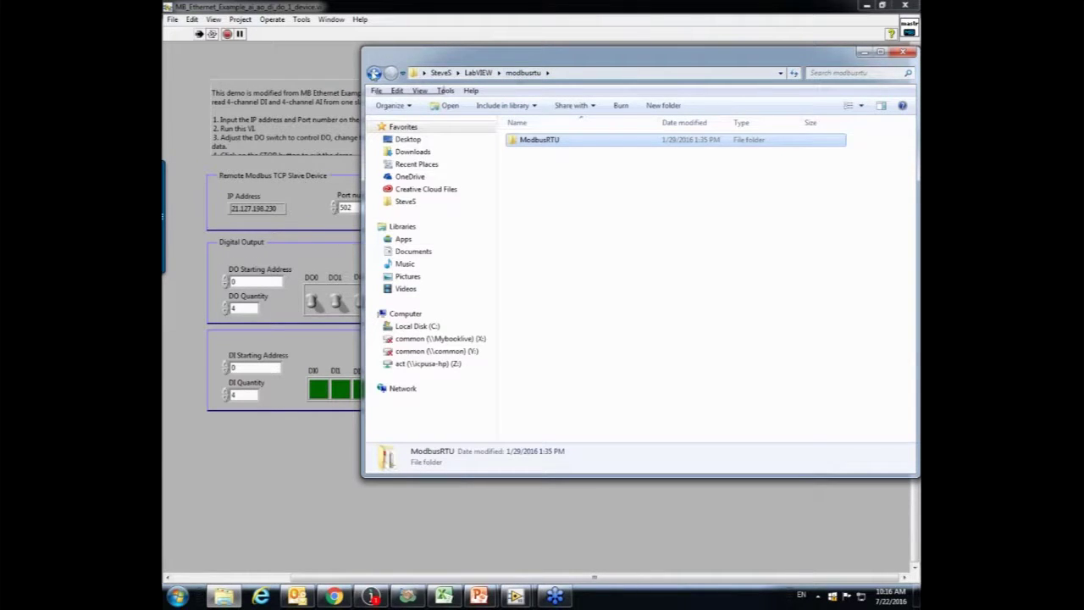
key(BackSpace)
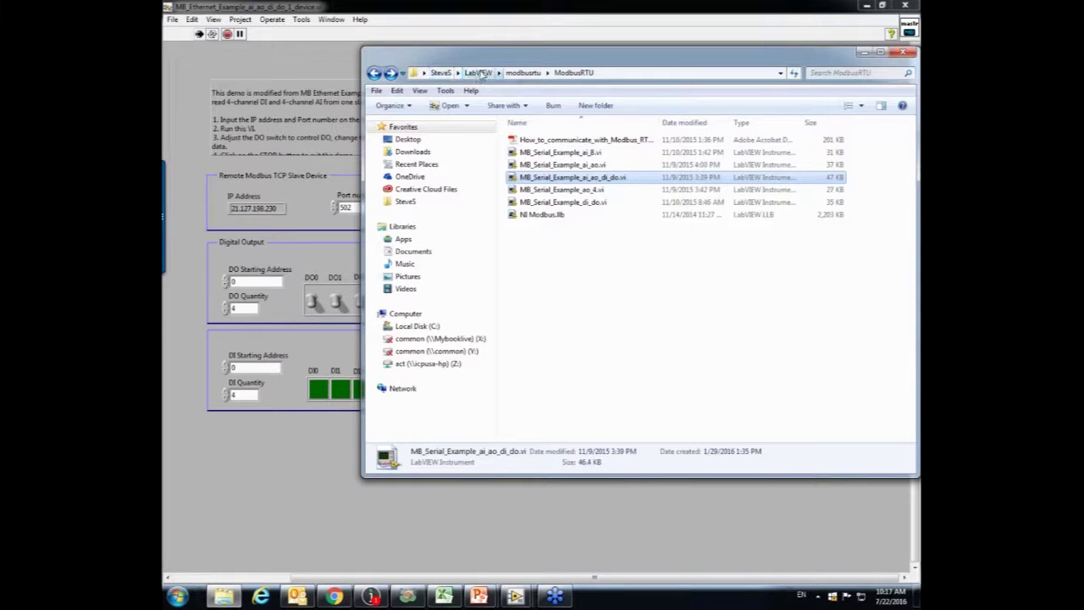
click(479, 73)
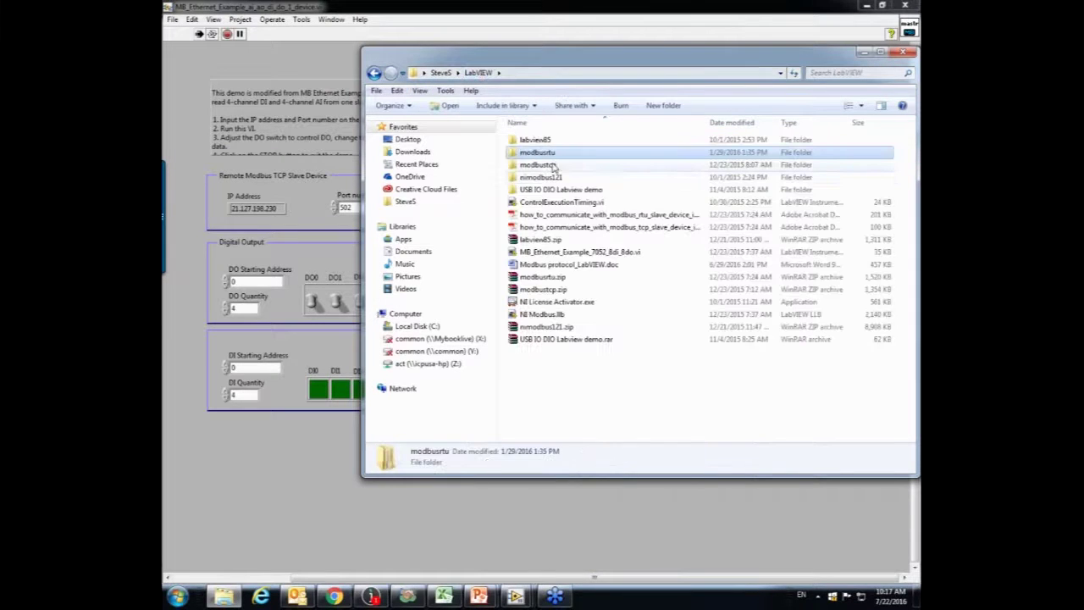
click(564, 279)
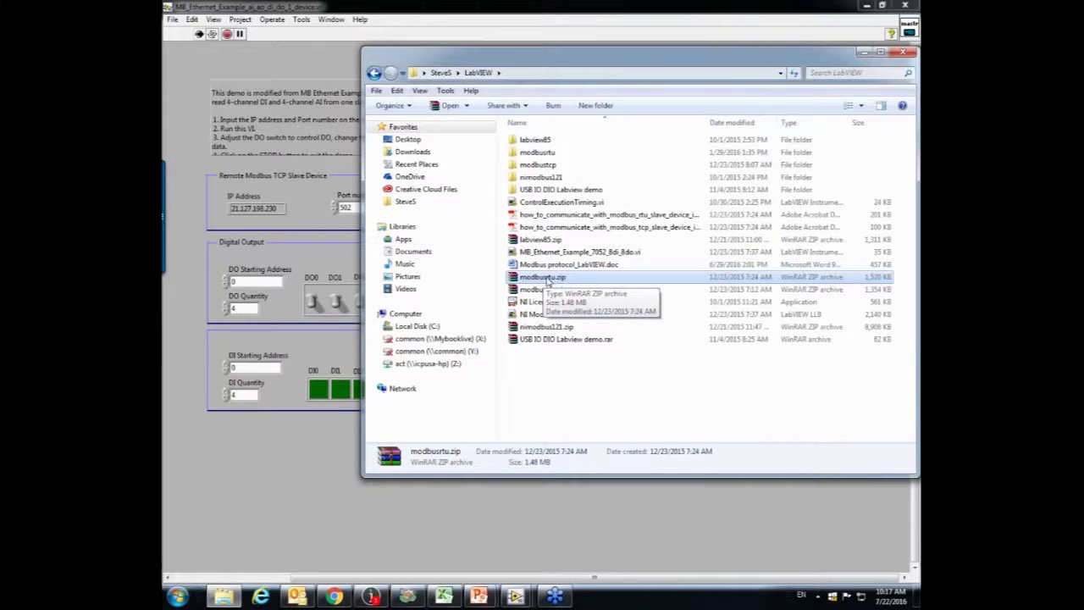
double_click(542, 165)
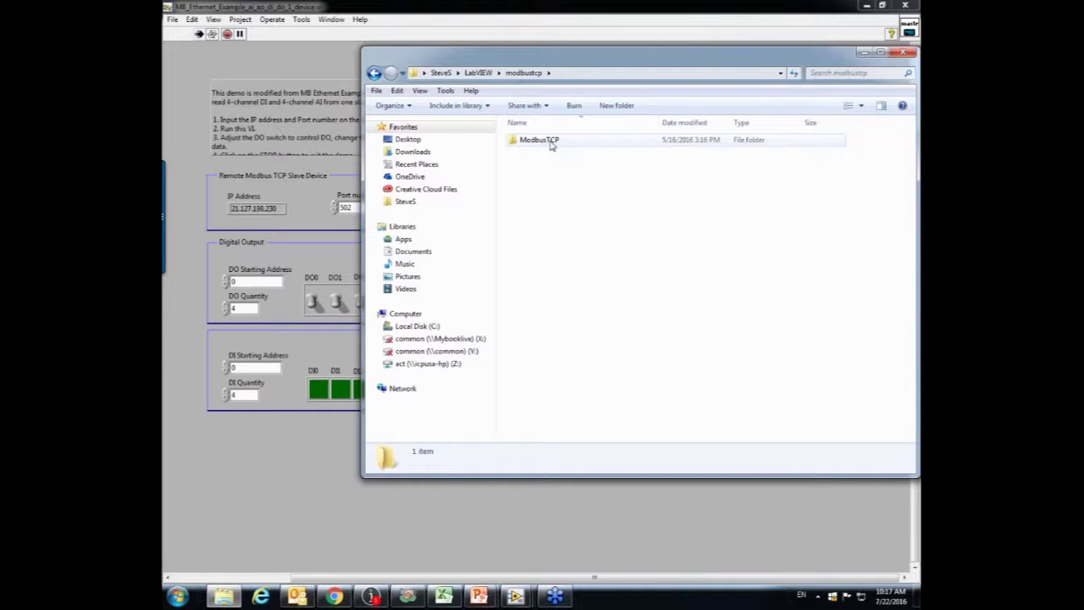
double_click(550, 145)
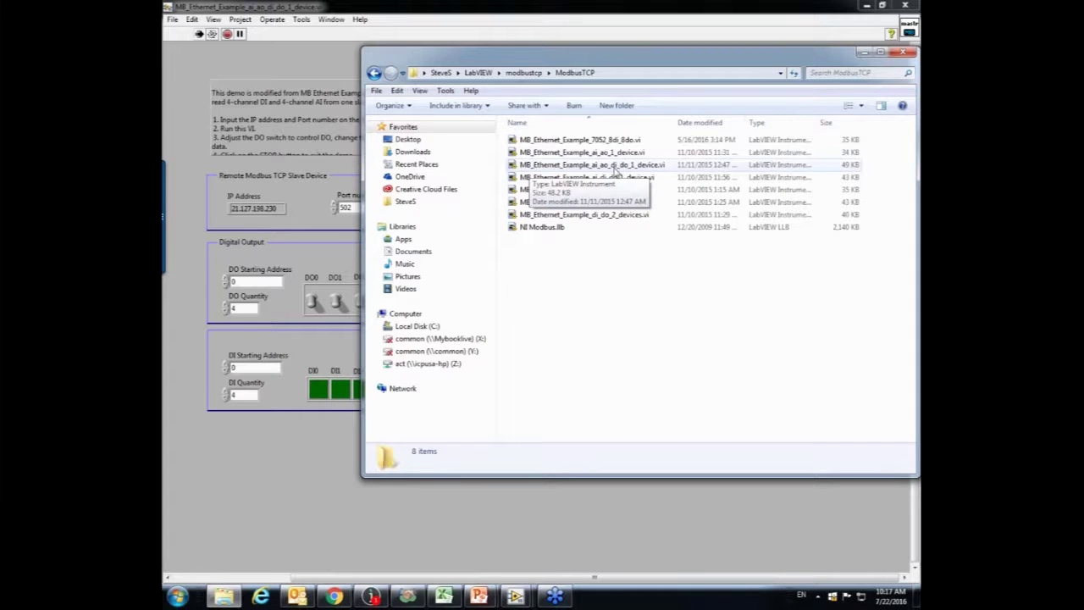
double_click(660, 170)
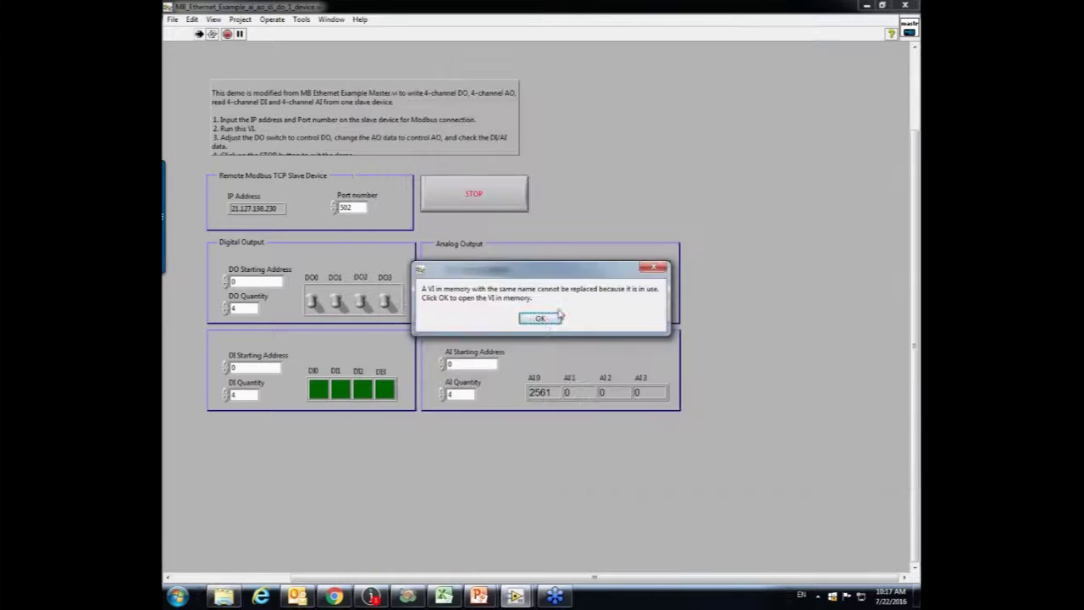
click(542, 318)
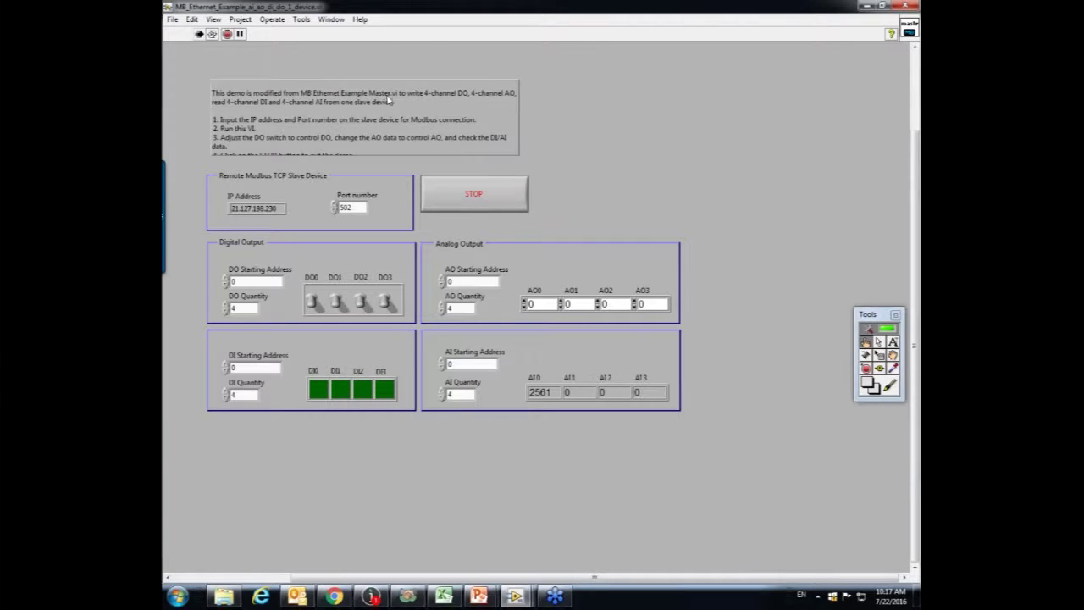
Show the block diagram of the Ethernet example VI with its whole outer sequence in view.
click(332, 21)
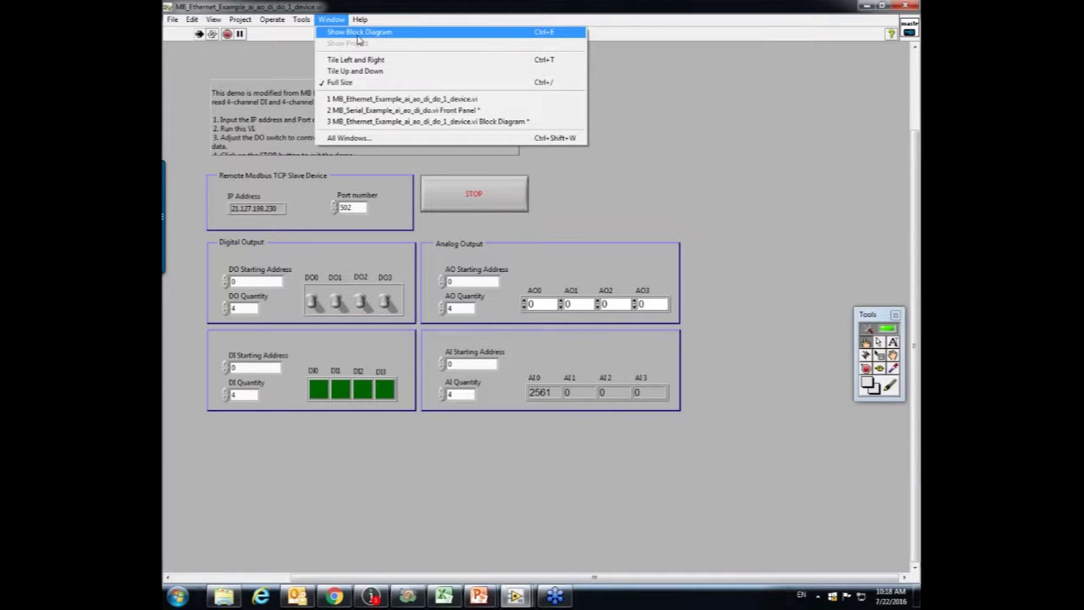
click(548, 34)
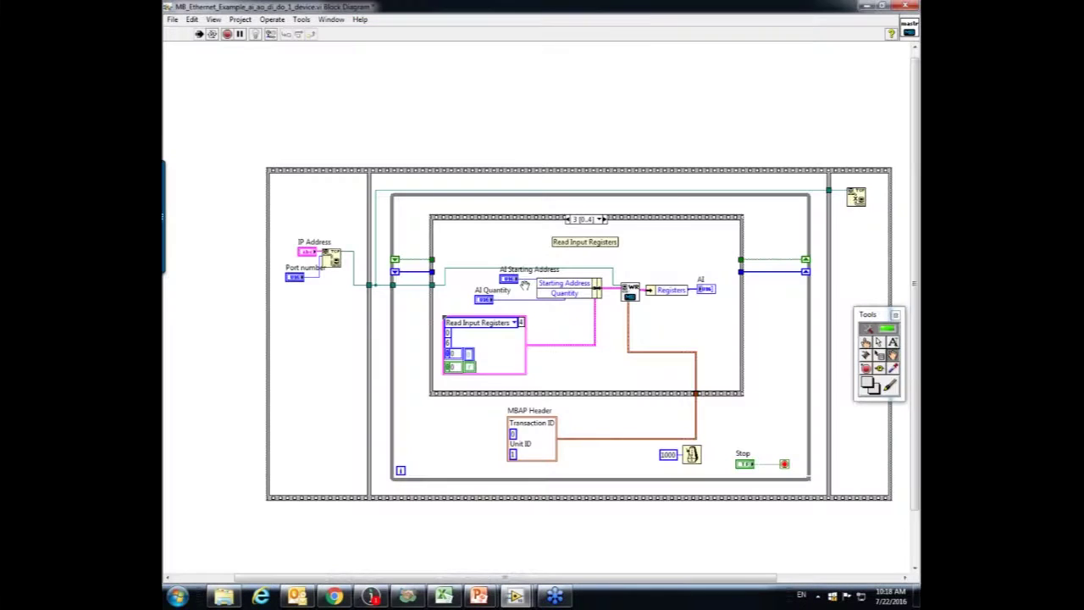
drag(526, 581, 569, 581)
click(316, 263)
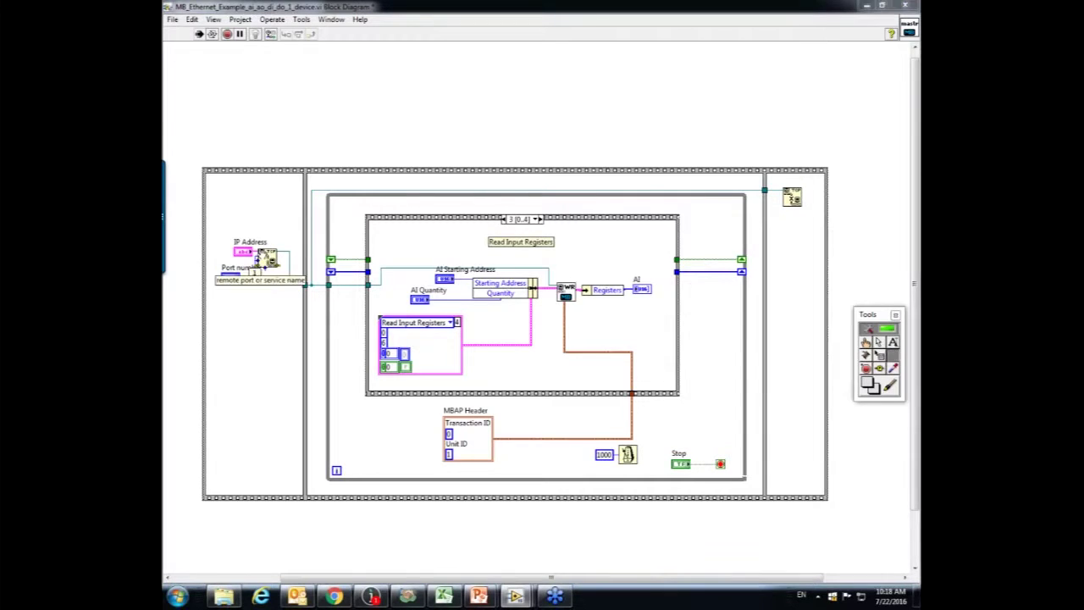
click(252, 277)
click(710, 229)
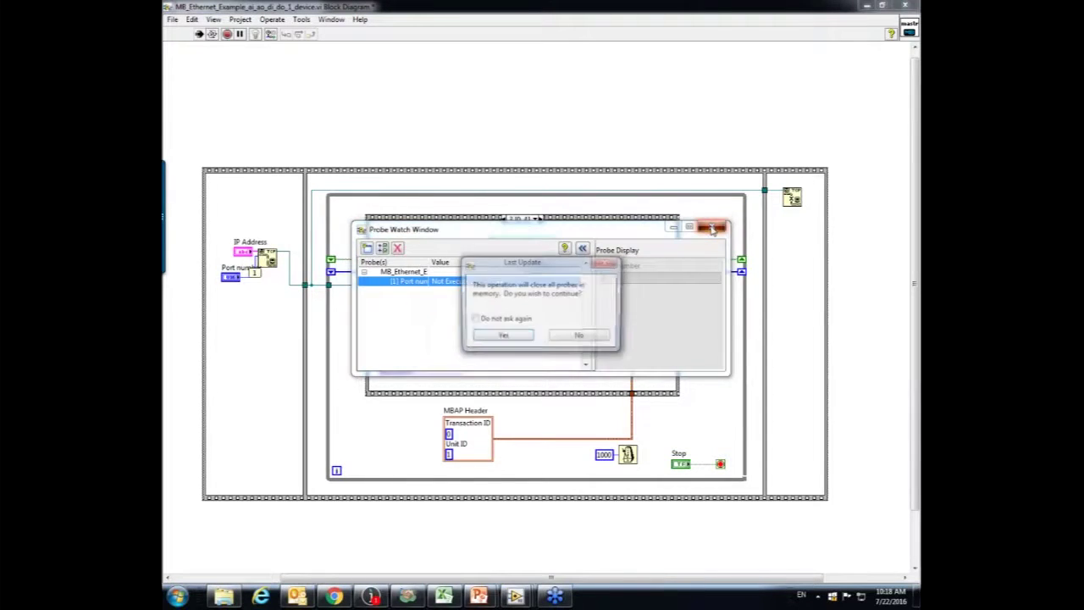
click(581, 336)
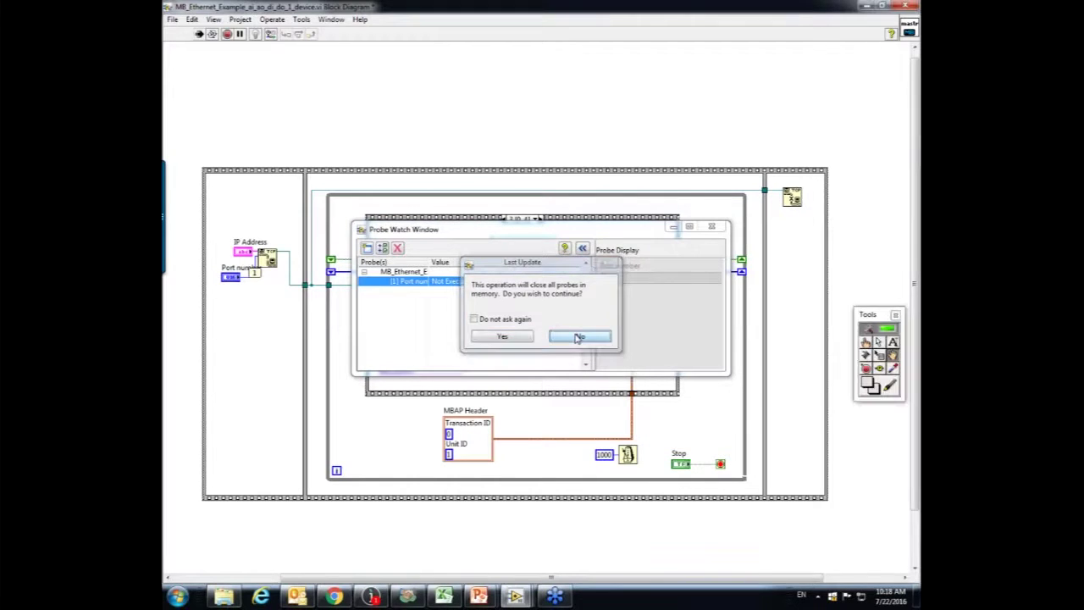
click(713, 229)
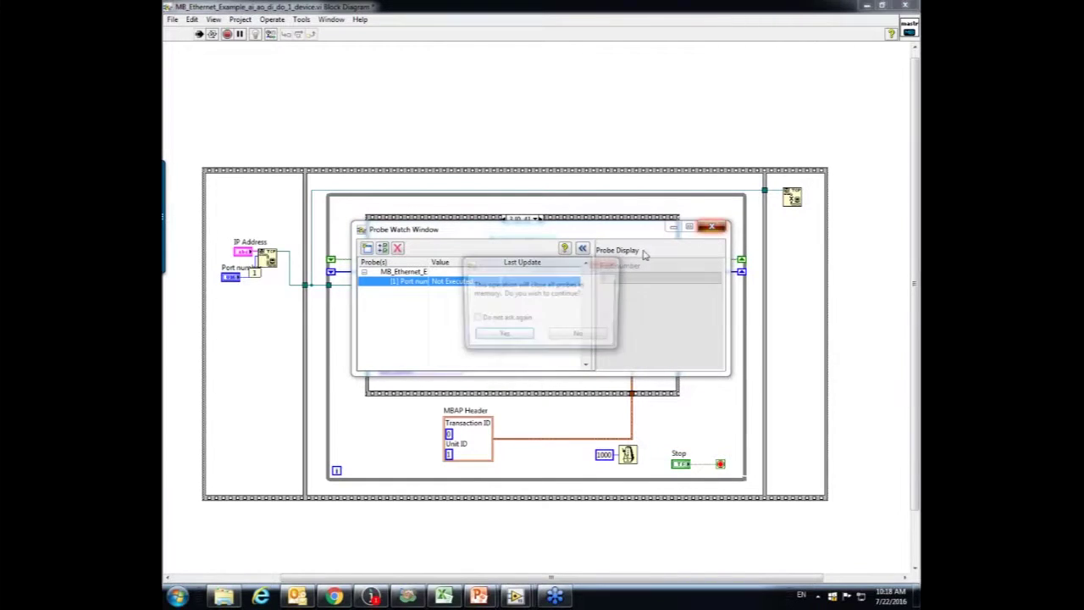
click(503, 338)
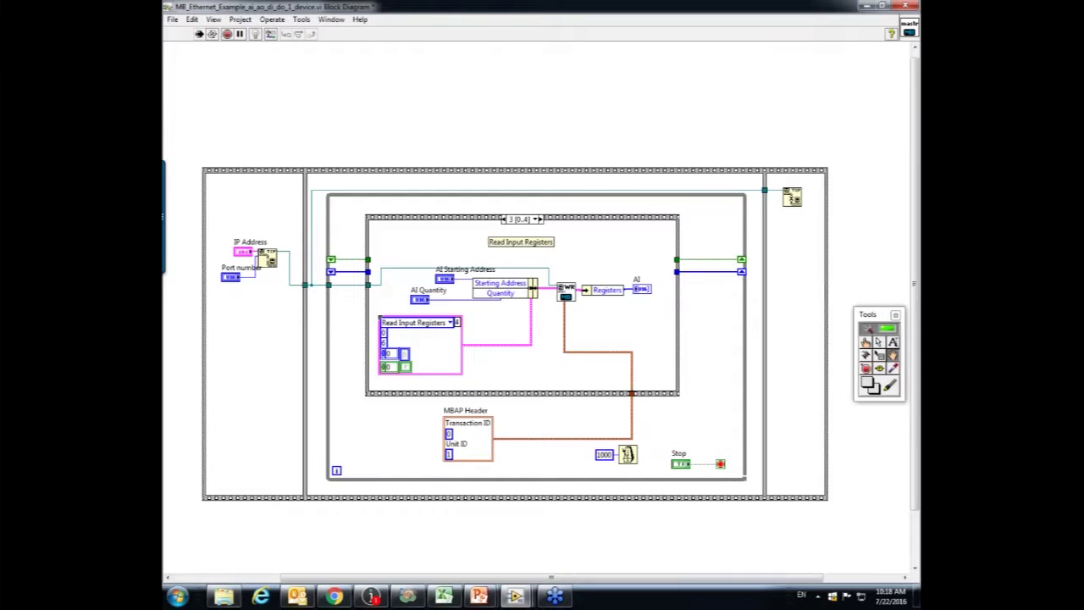
Examine frames 1, 2 and 3 of the inner sequence for the holding register write, discrete input read and input register read.
click(538, 221)
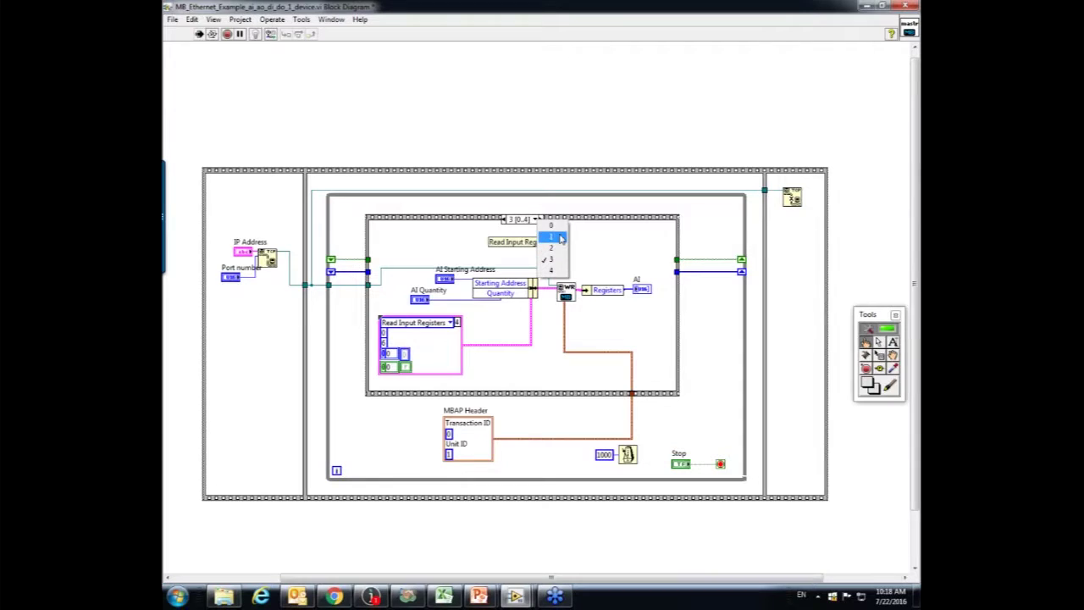
click(559, 237)
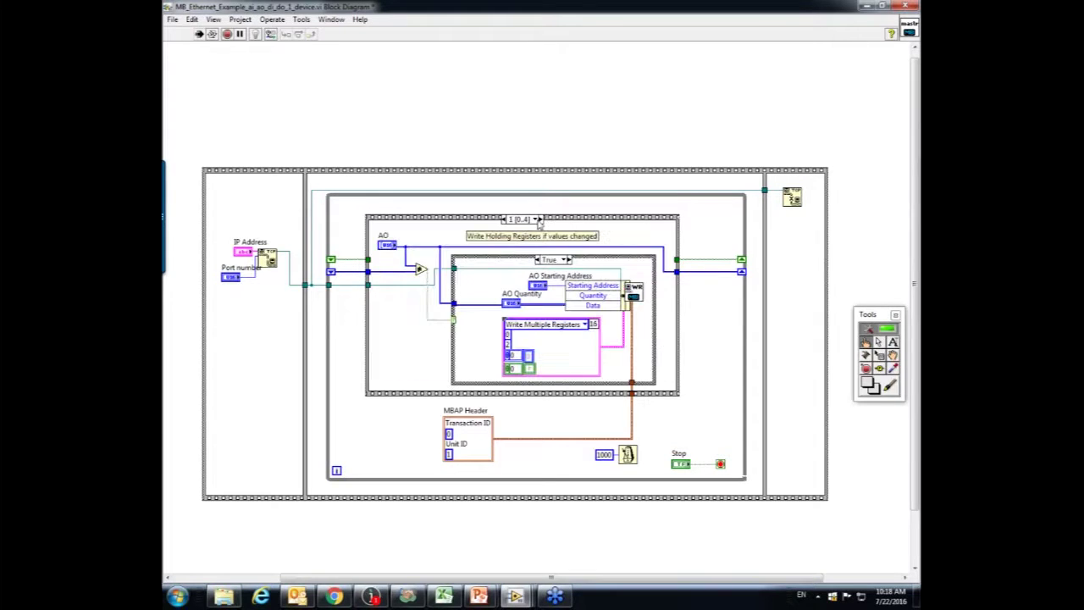
click(539, 221)
click(556, 248)
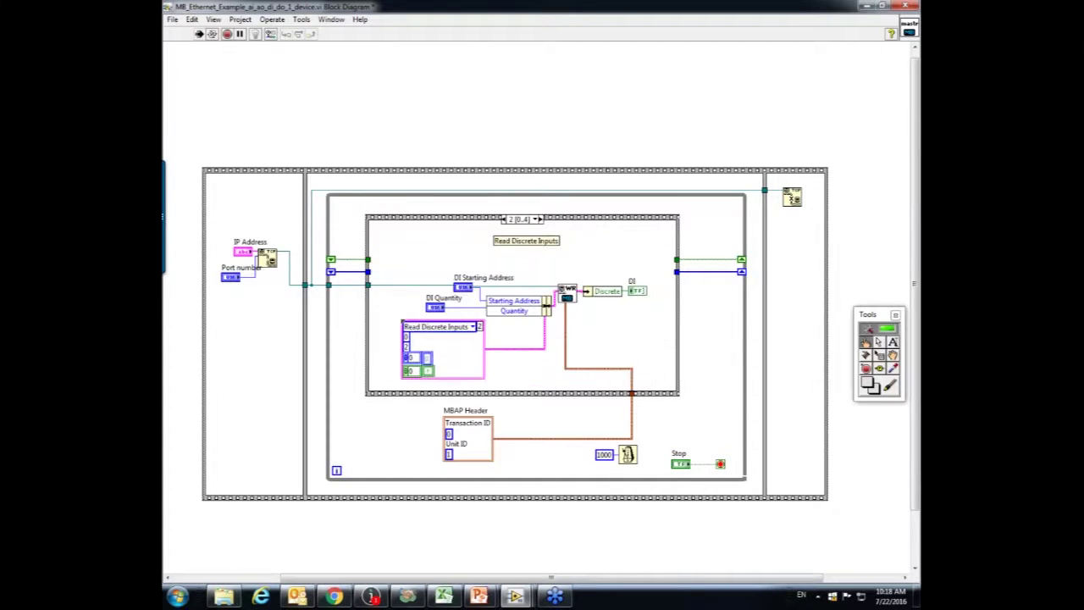
click(539, 221)
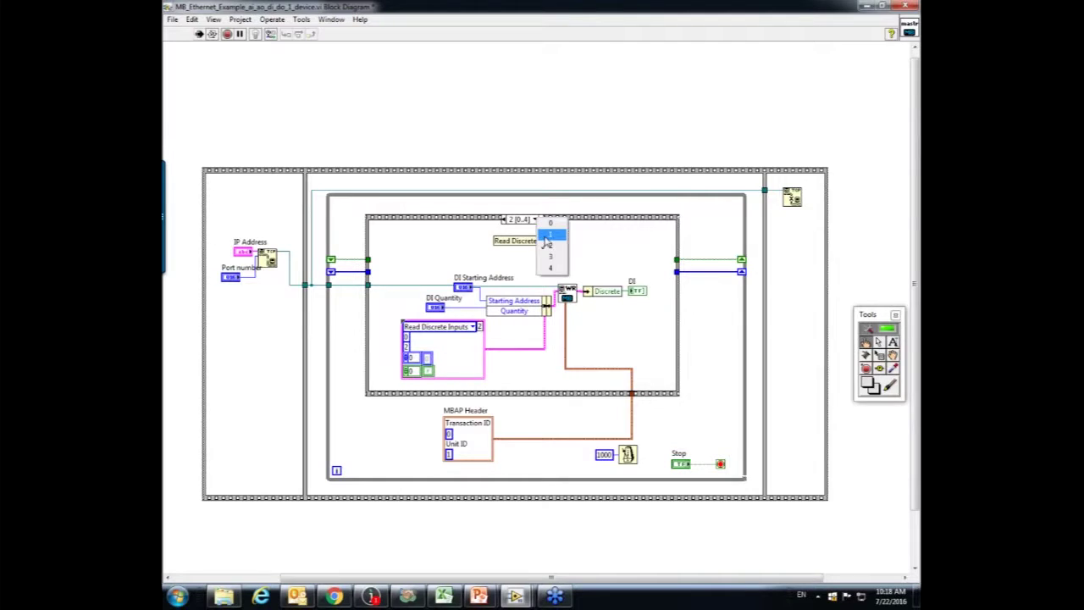
click(549, 234)
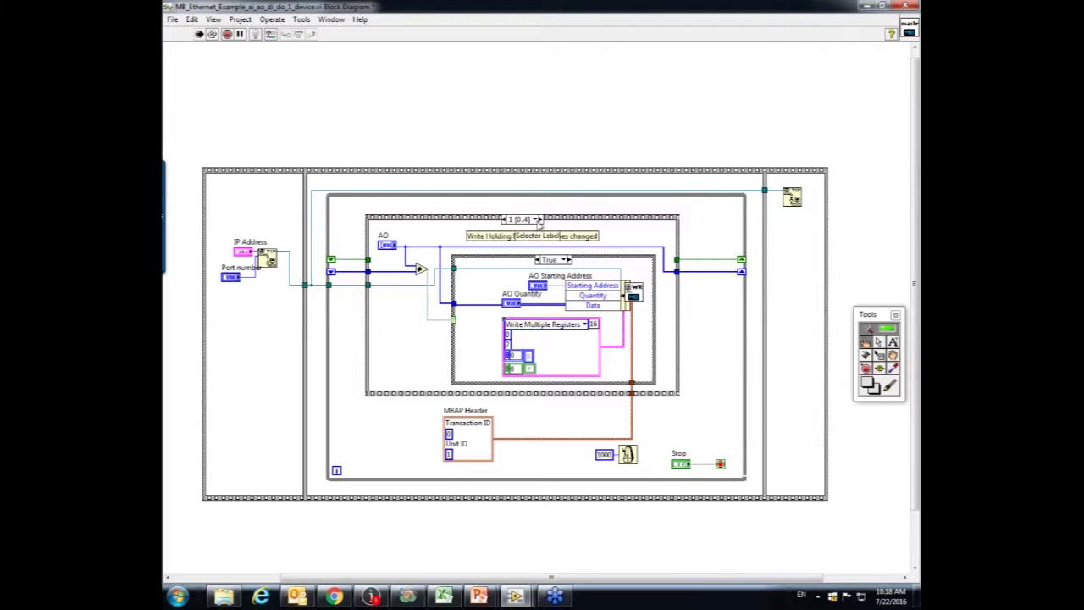
click(539, 221)
click(547, 245)
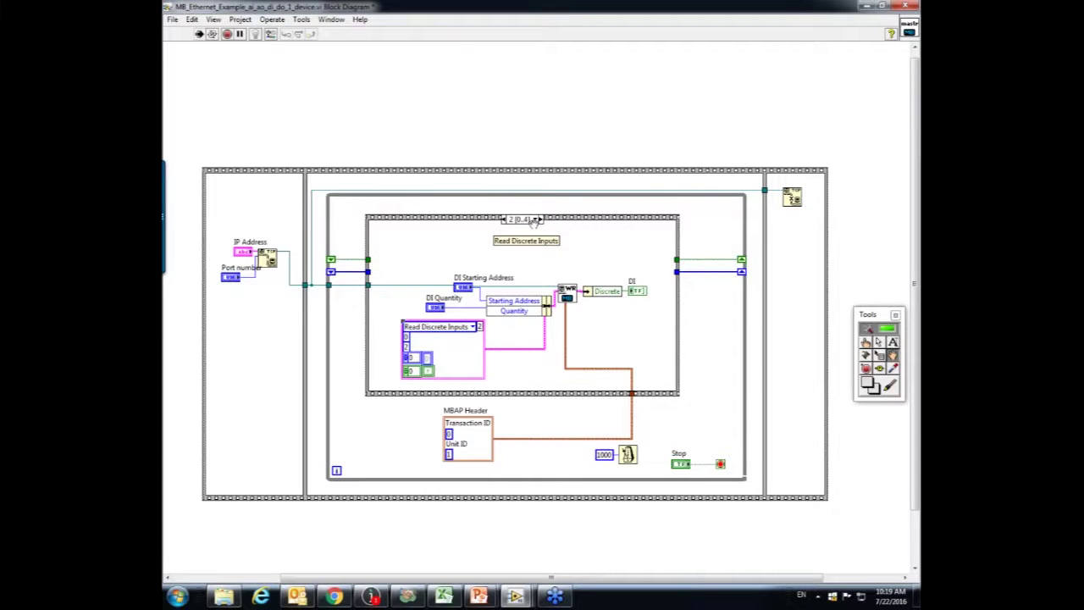
click(536, 220)
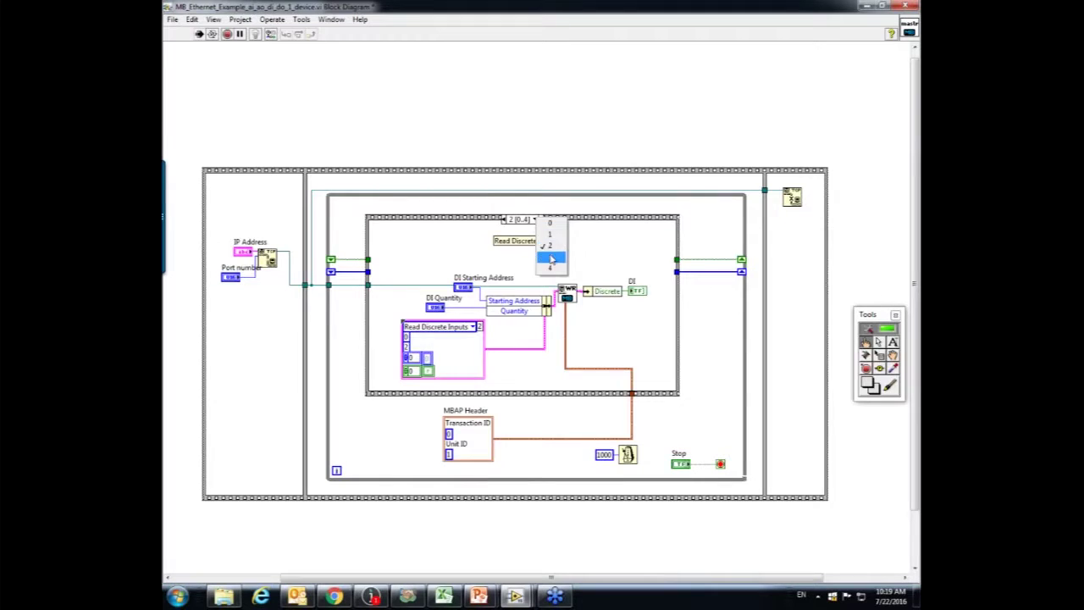
click(549, 258)
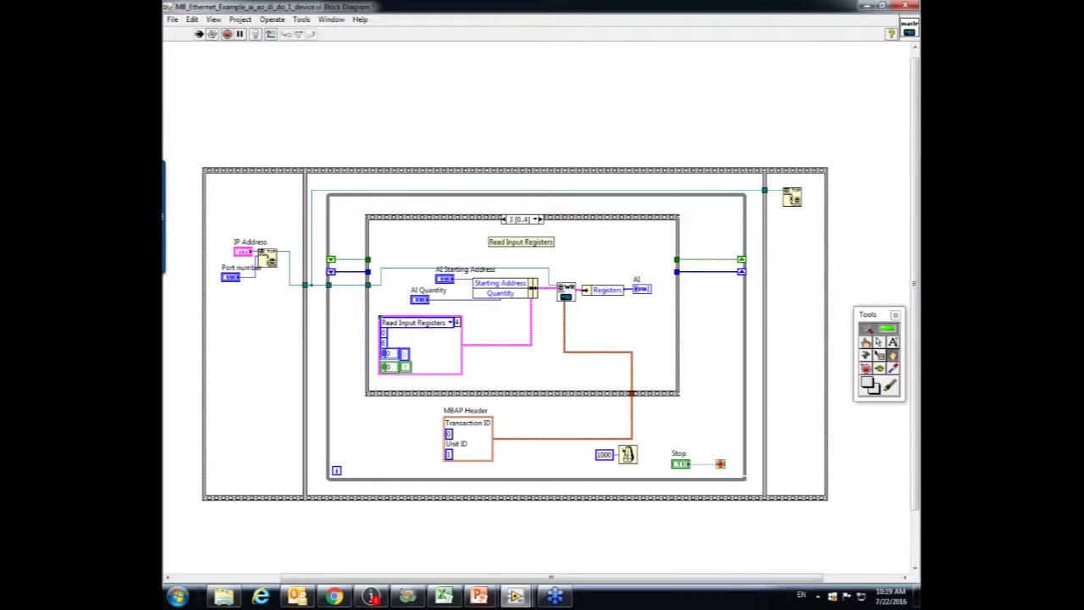
View the wait timer in frame 4 of the inner sequence and return to frame 3, Read Input Registers.
key(Tab)
click(537, 219)
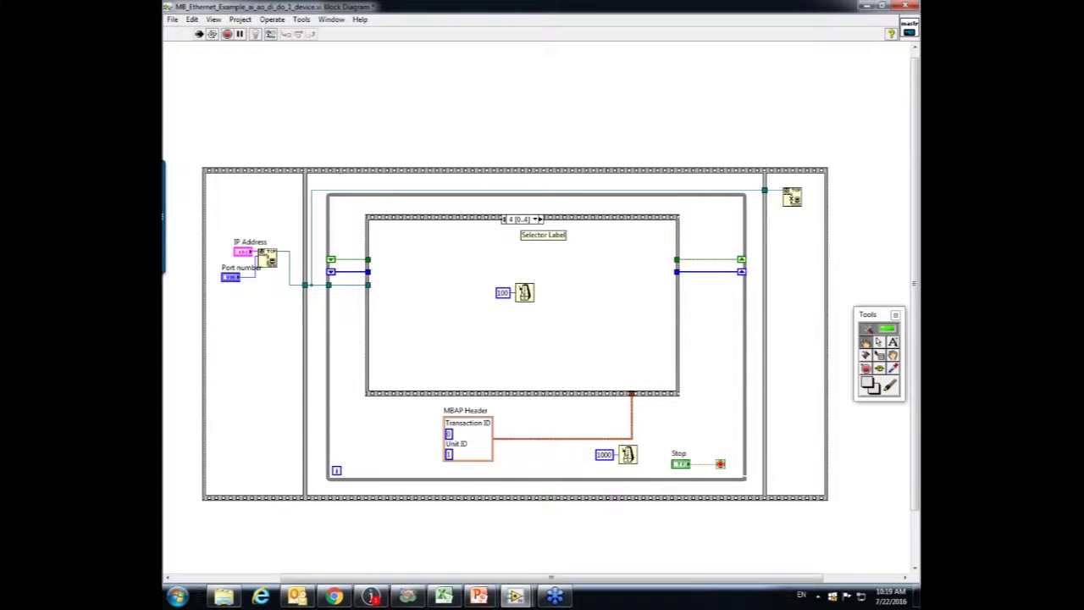
click(504, 219)
right_click(439, 322)
click(581, 320)
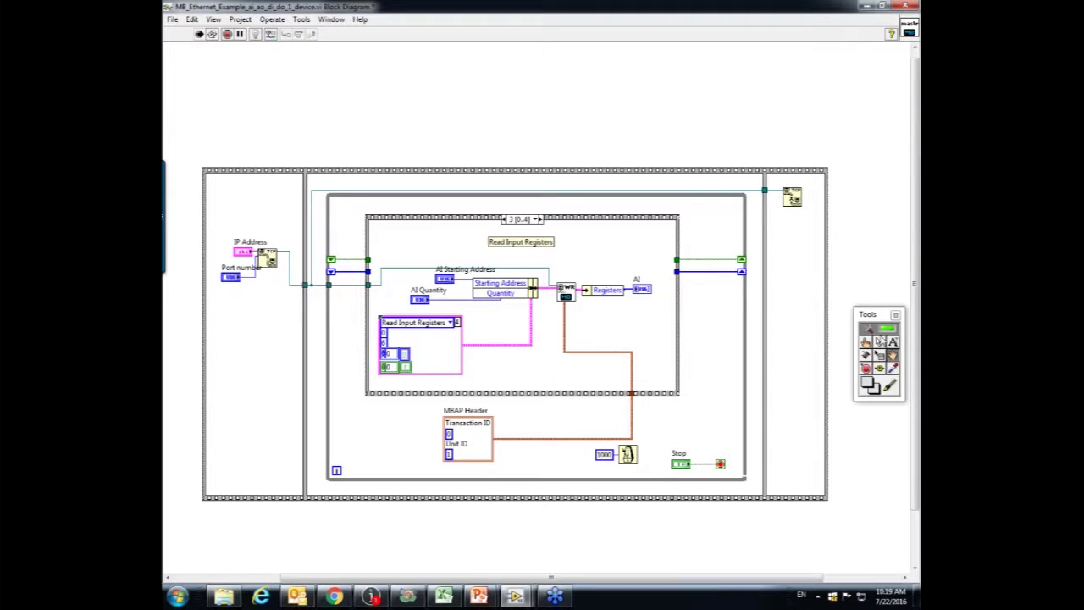
Locate the AI Quantity control on the front panel from its terminal in the Read Input Registers frame.
click(879, 342)
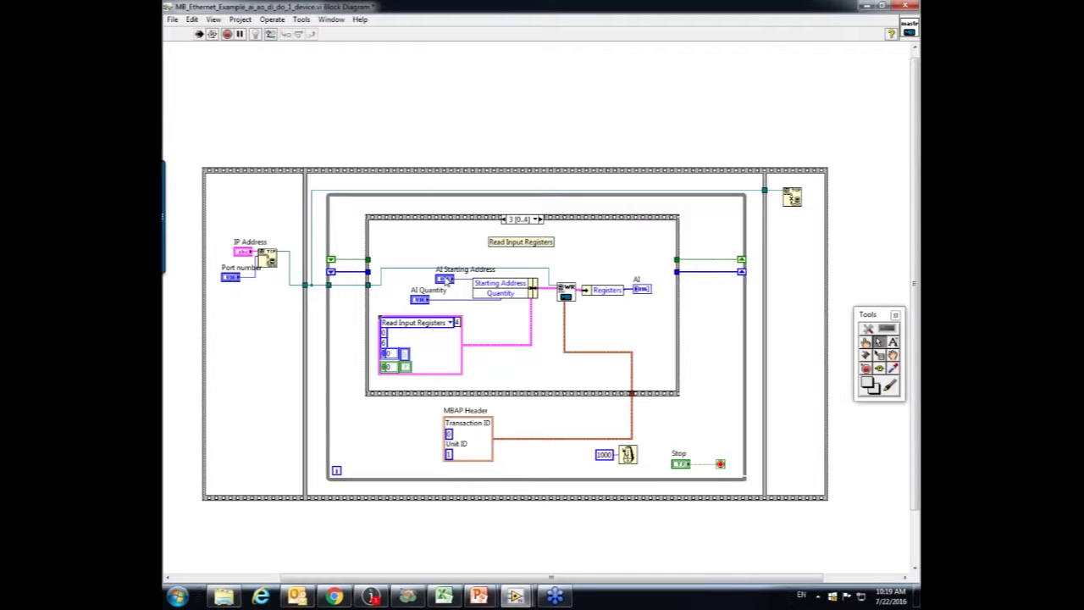
click(865, 342)
double_click(420, 301)
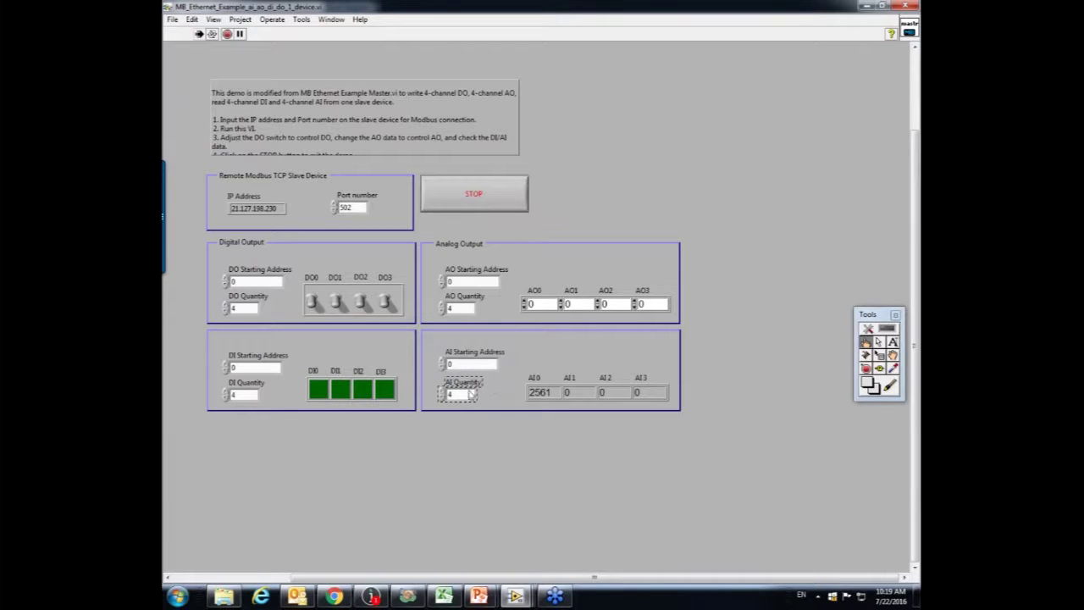
Point out the AI Starting Address and DO Starting Address settings by selecting their values on the front panel.
double_click(462, 363)
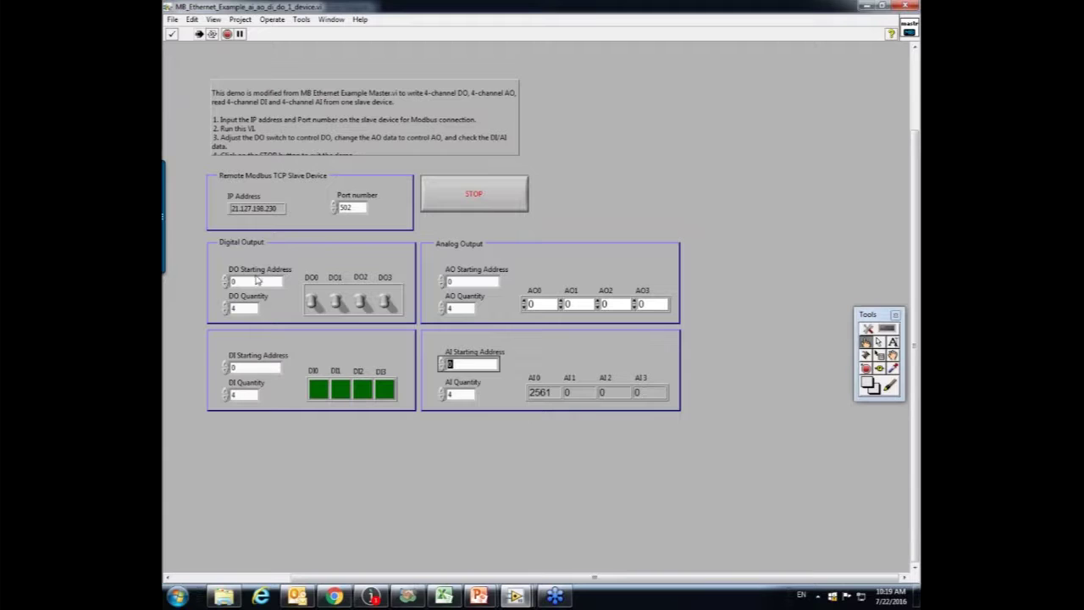
click(879, 341)
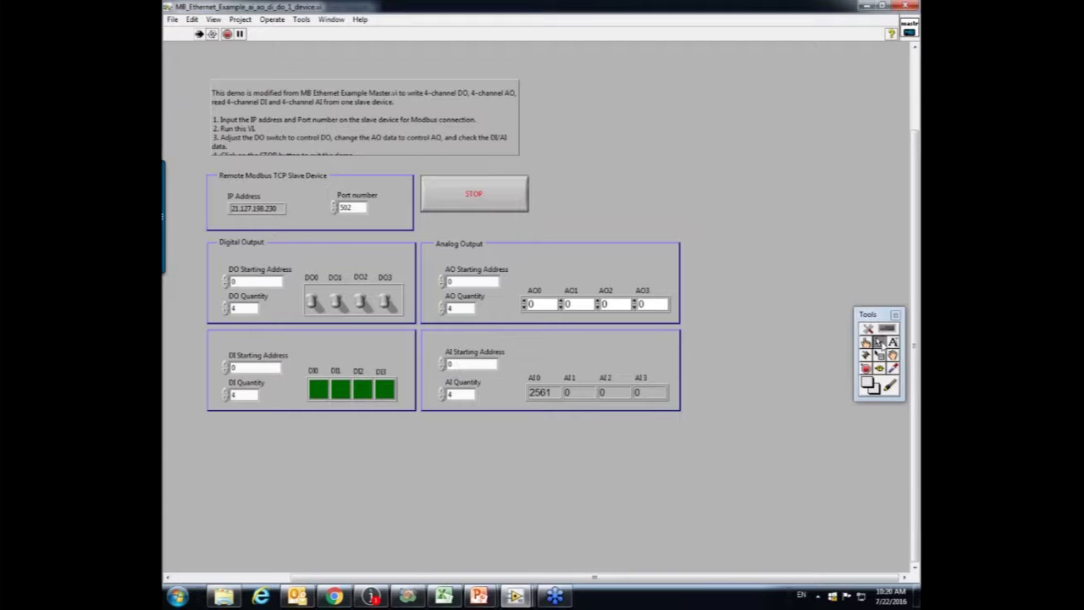
double_click(250, 282)
Abort the running Ethernet example VI and run it again.
click(227, 34)
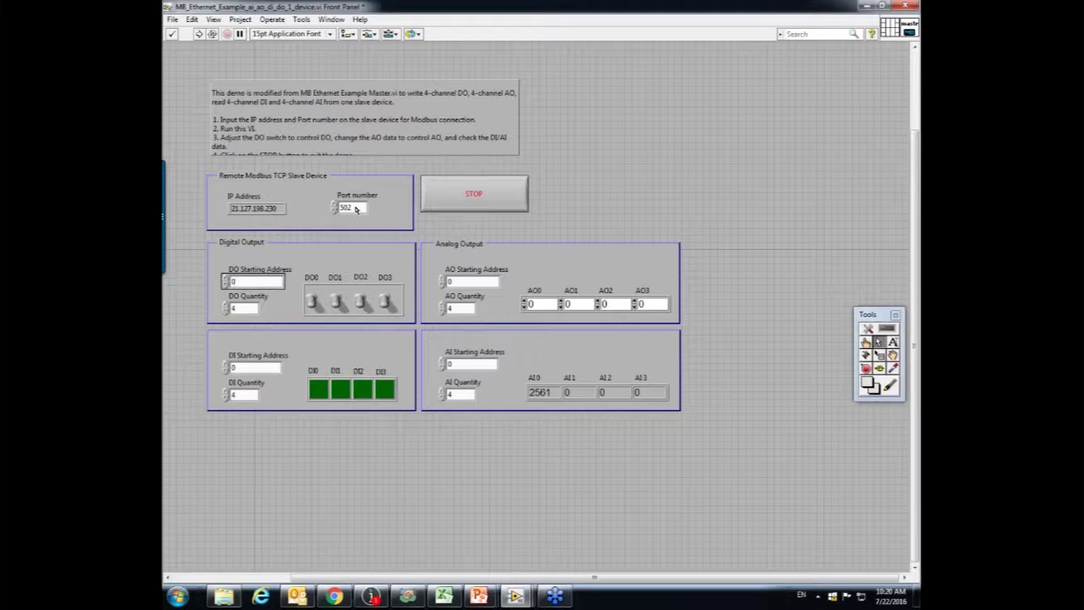
click(199, 34)
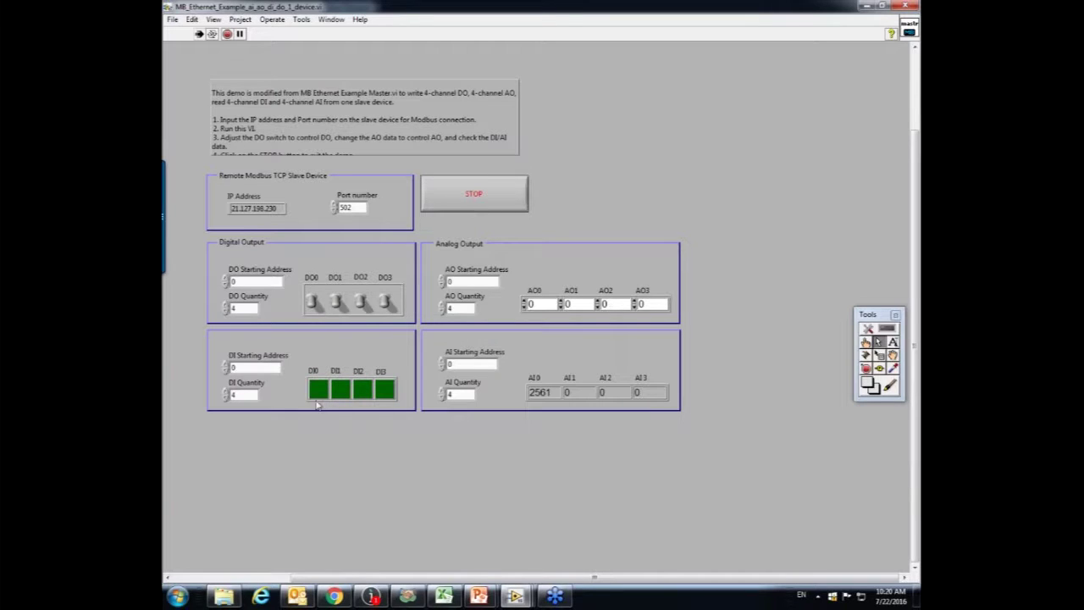
Switch on the digital outputs DO0 through DO3 in the running Ethernet example.
click(313, 302)
click(336, 304)
click(360, 303)
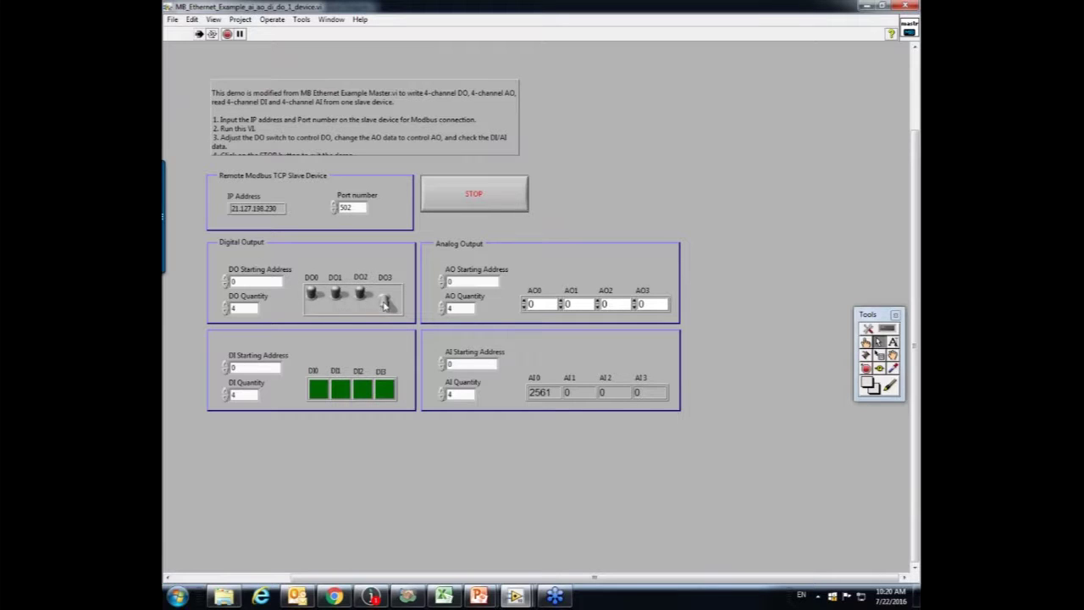
click(385, 303)
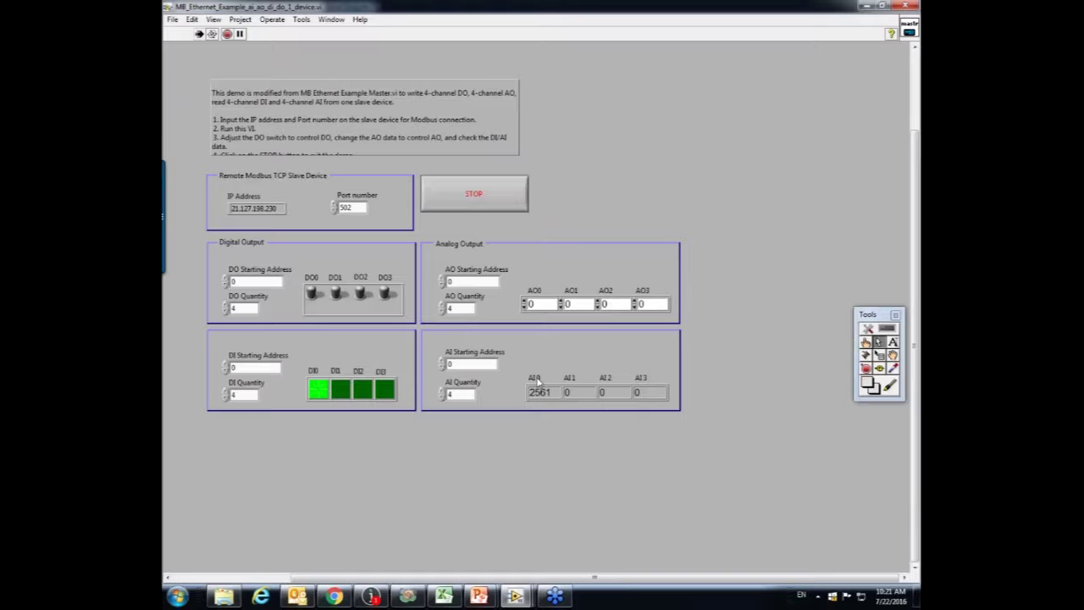
Set the analog output AO0 to 3000 and commit the value.
click(534, 304)
double_click(532, 304)
text(3000)
click(565, 288)
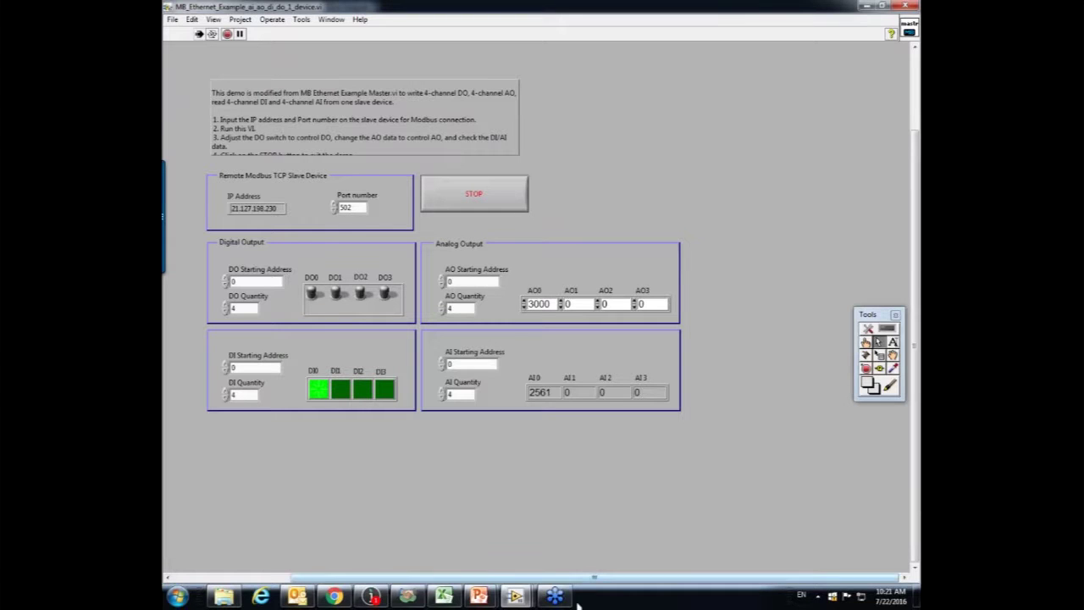
Bring up the MB_Serial_Example_ai_ao_di_do.vi front panel and review its COM port settings and write data controls.
mouse_move(515, 596)
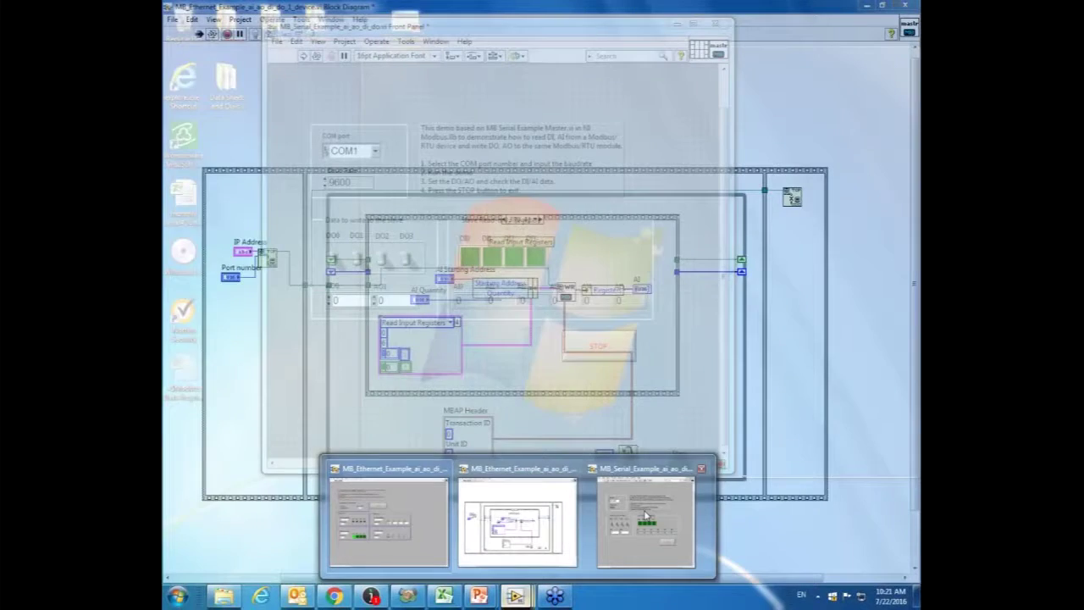
click(646, 521)
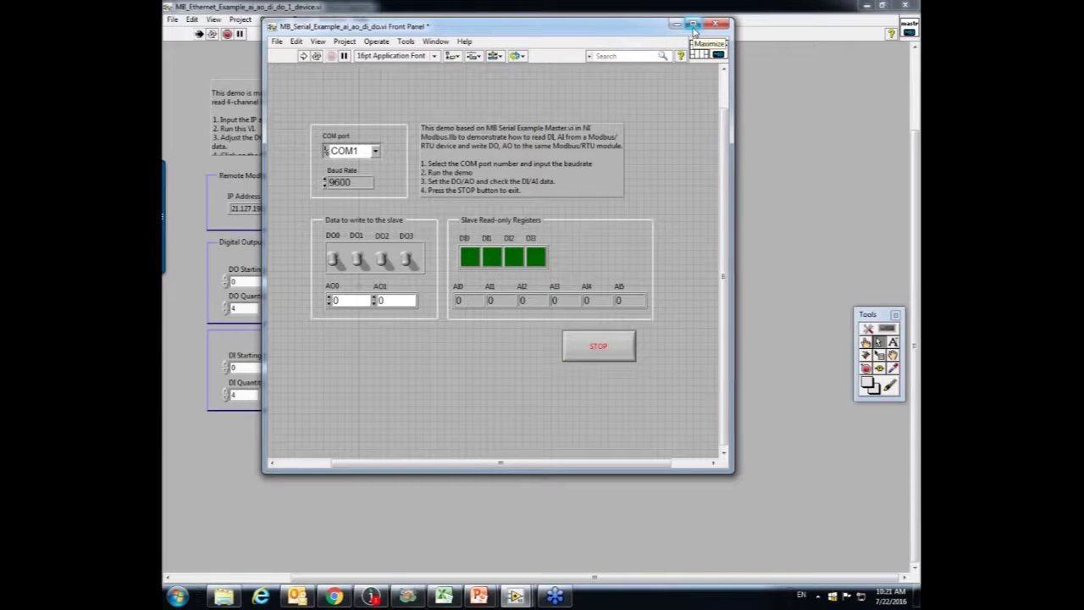
click(363, 240)
click(323, 147)
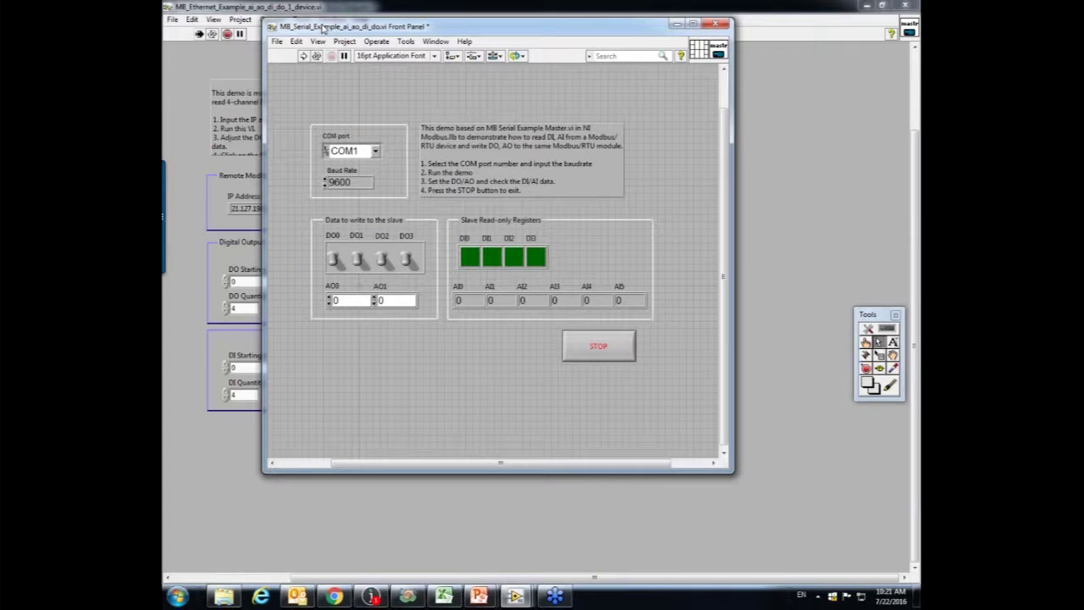
click(462, 193)
Open the serial example's block diagram and examine the COM port configuration section.
key(ctrl+e)
drag(512, 492, 480, 492)
click(298, 220)
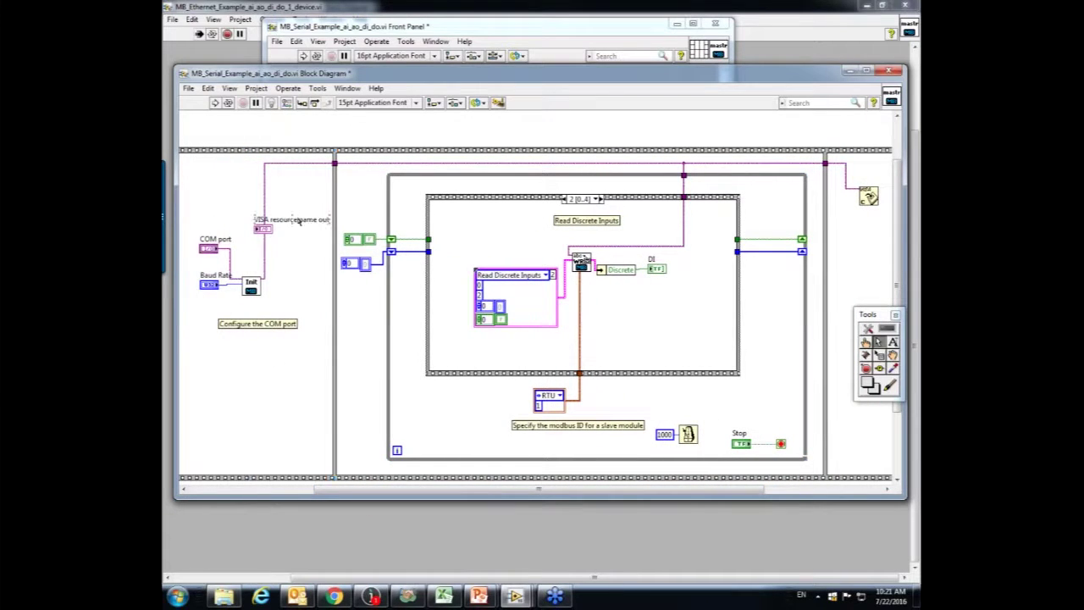
click(228, 216)
Rearrange the serial example's windows, bringing its front panel in front of the block diagram.
drag(215, 302, 343, 436)
drag(404, 495, 431, 498)
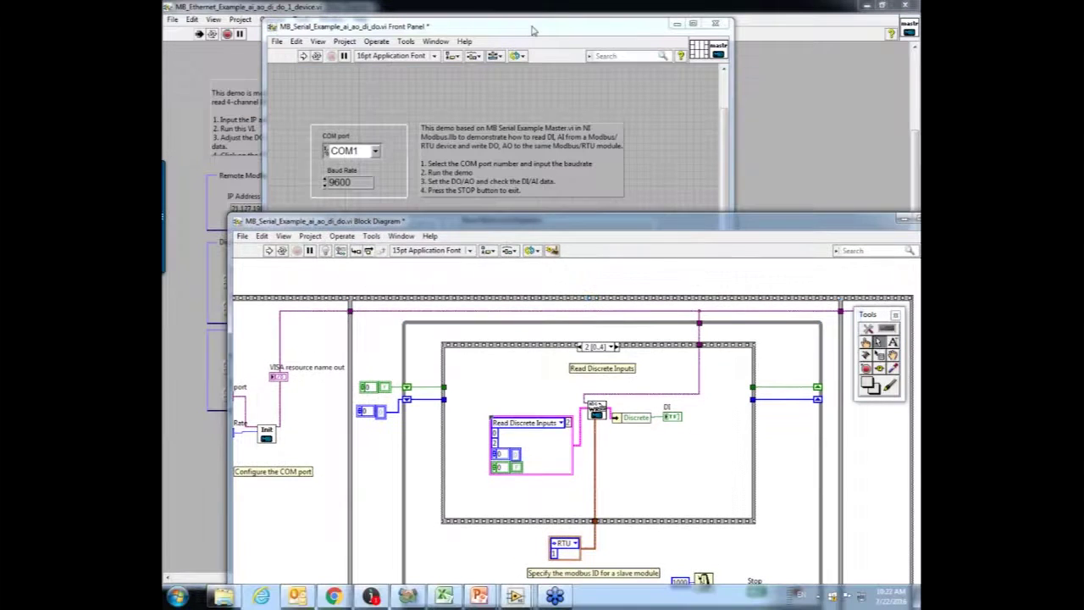
click(534, 29)
drag(537, 28, 613, 47)
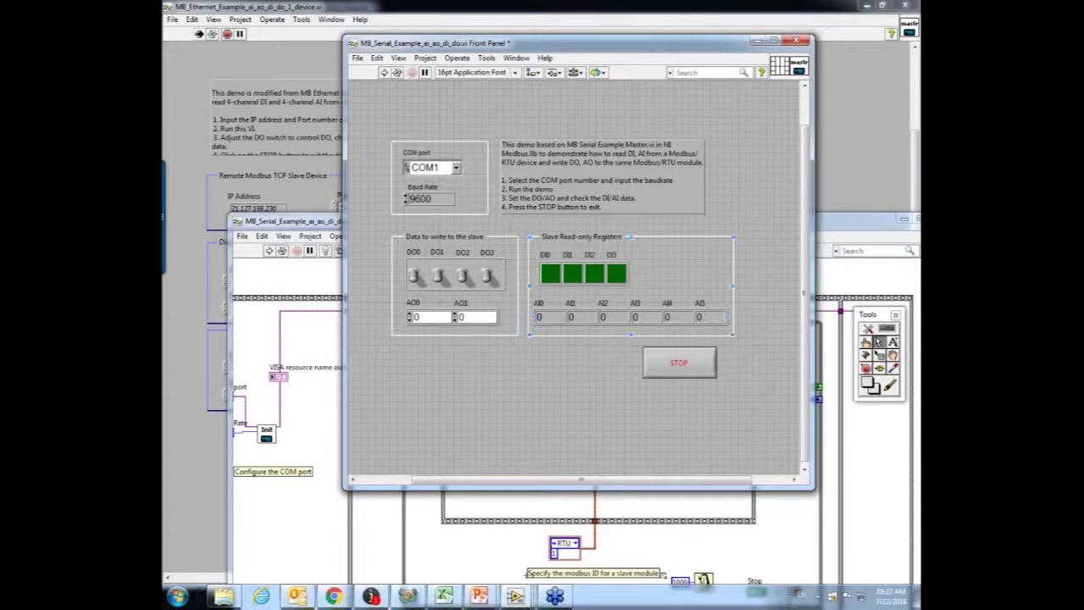
Switch to the PowerPoint slide show and advance from the Modbus TCP Demo slides to the Questions? slide.
mouse_move(498, 598)
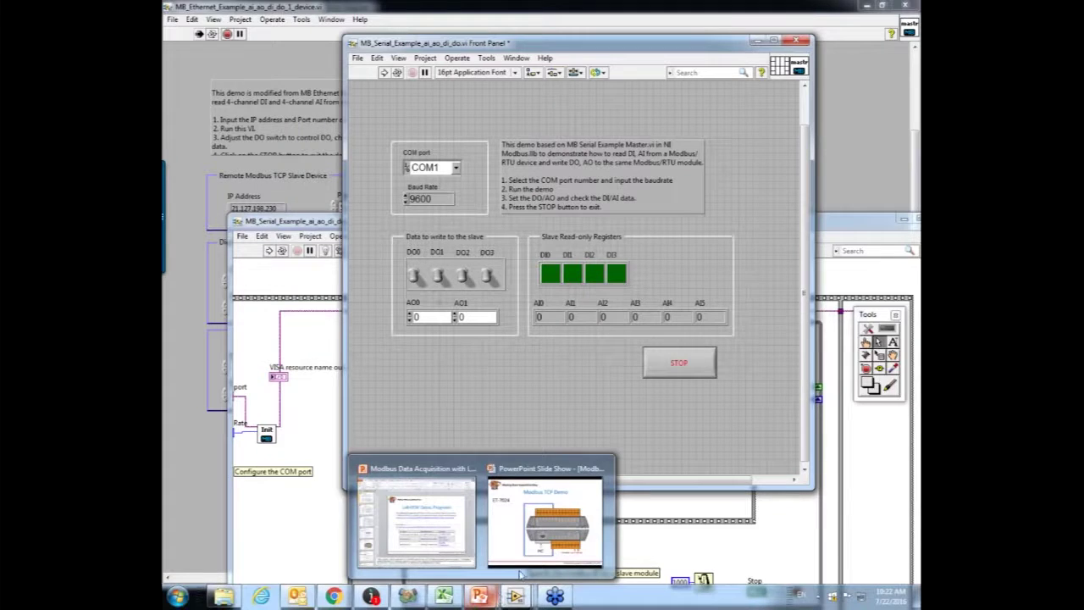
click(539, 549)
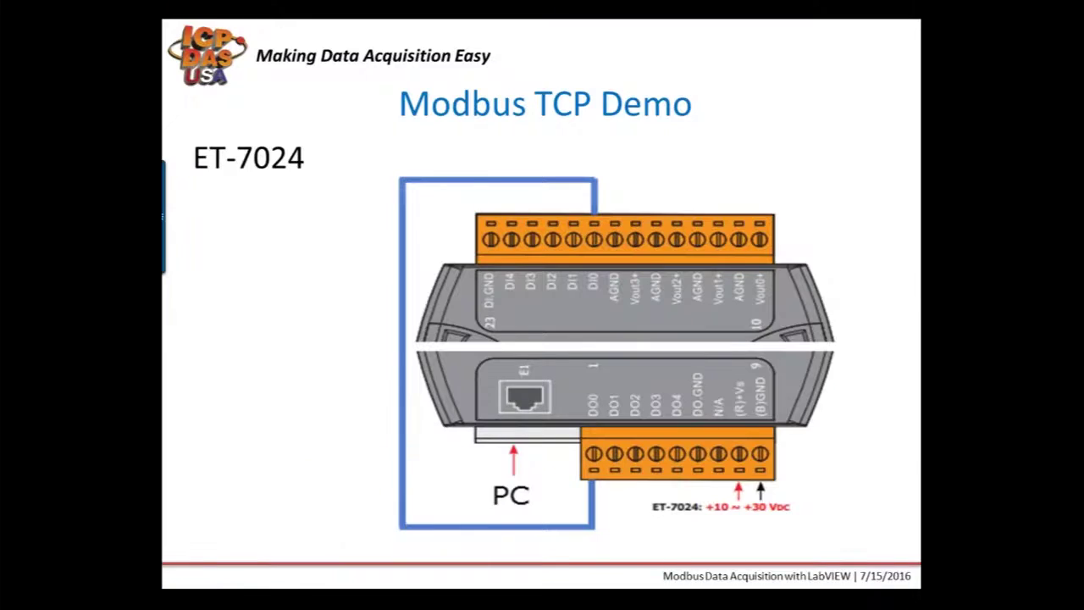
key(Right)
key(Right)
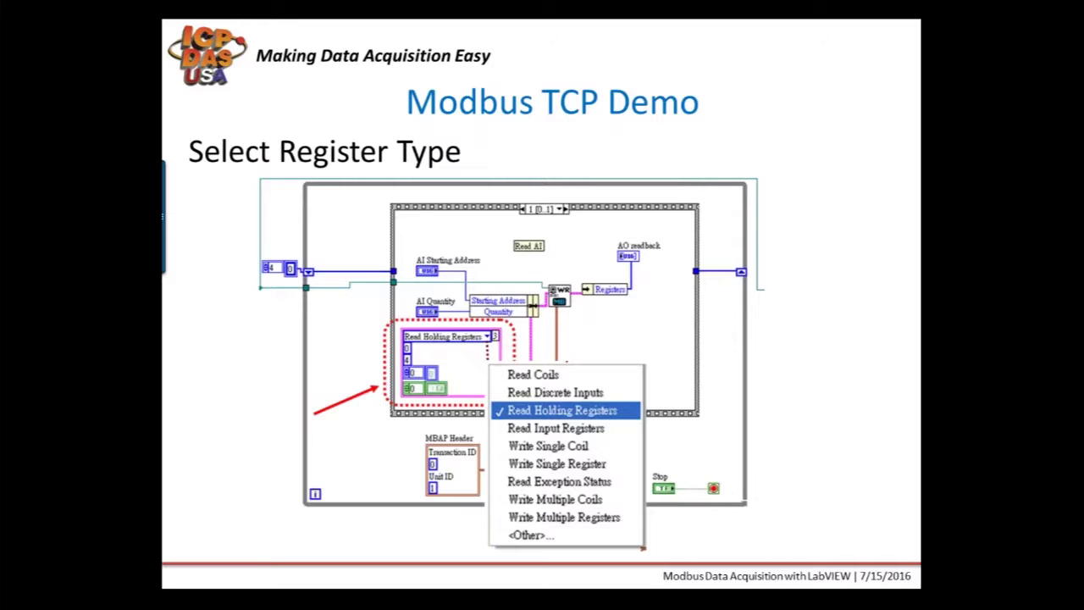
key(Right)
key(Right)
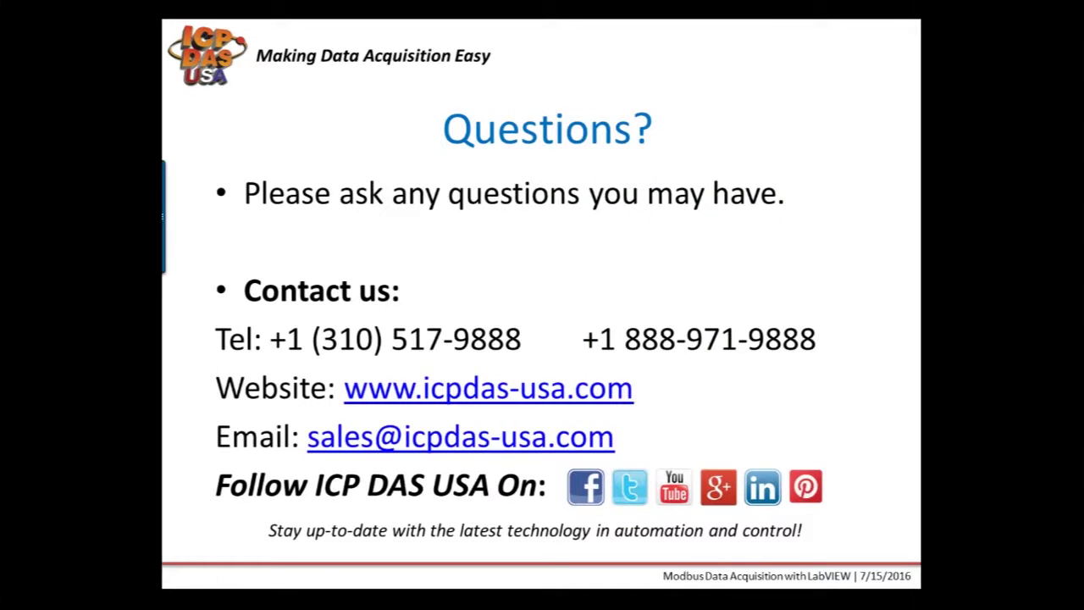